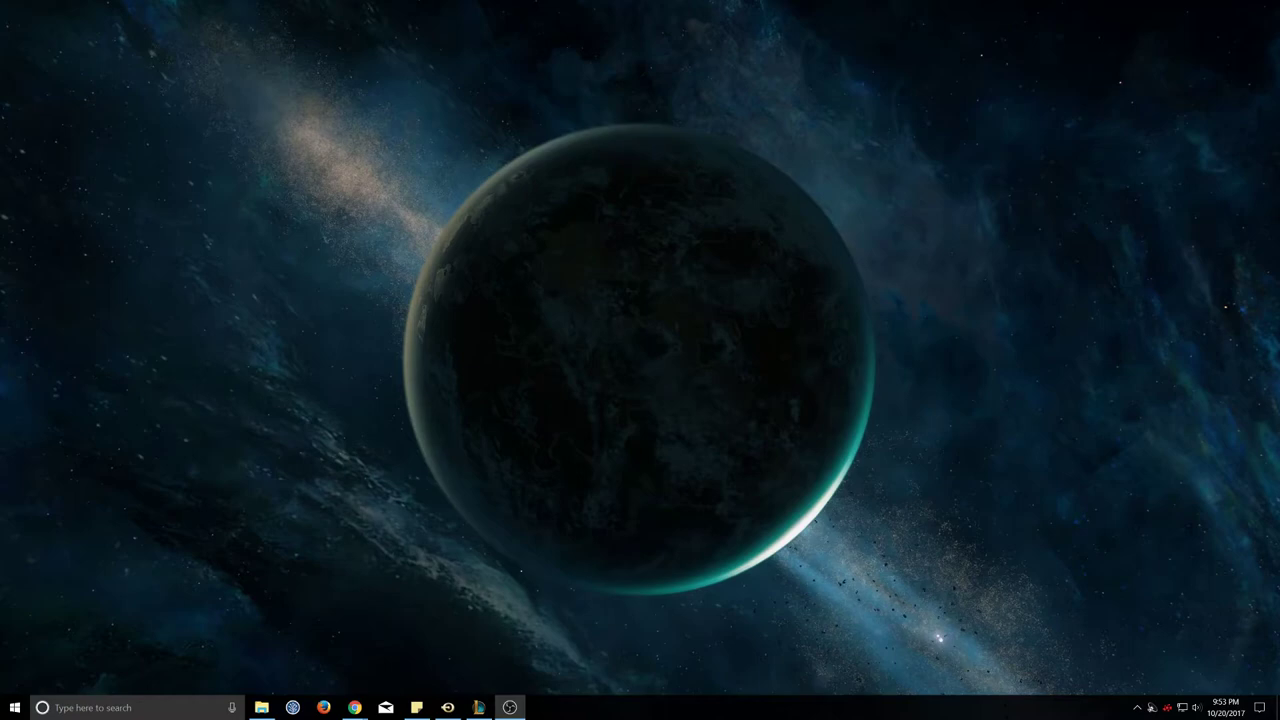
Bring up MTGGoldfish's Pauper Metagame page and skim the archetype list, with Stompy leading at 16.91%.
{"action": "left_click", "coordinate": [354, 707]}
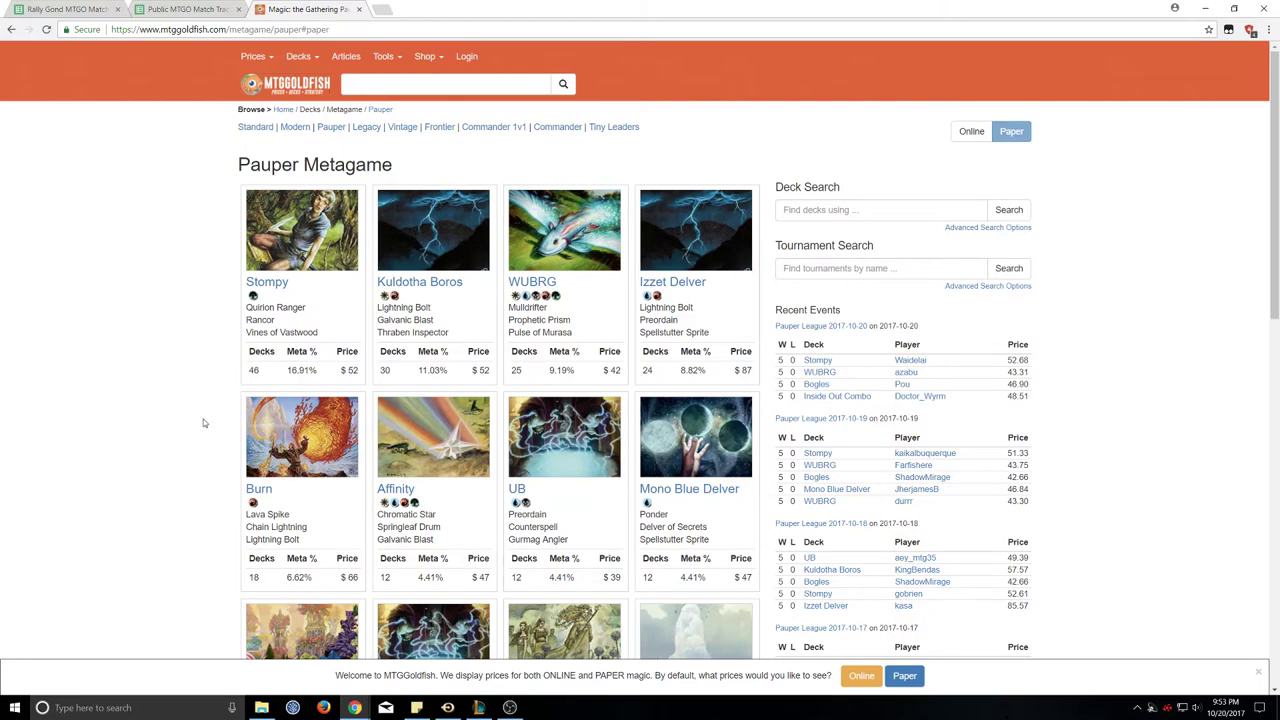
{"action": "scroll", "coordinate": [203, 423], "scroll_direction": "down", "scroll_amount": 3}
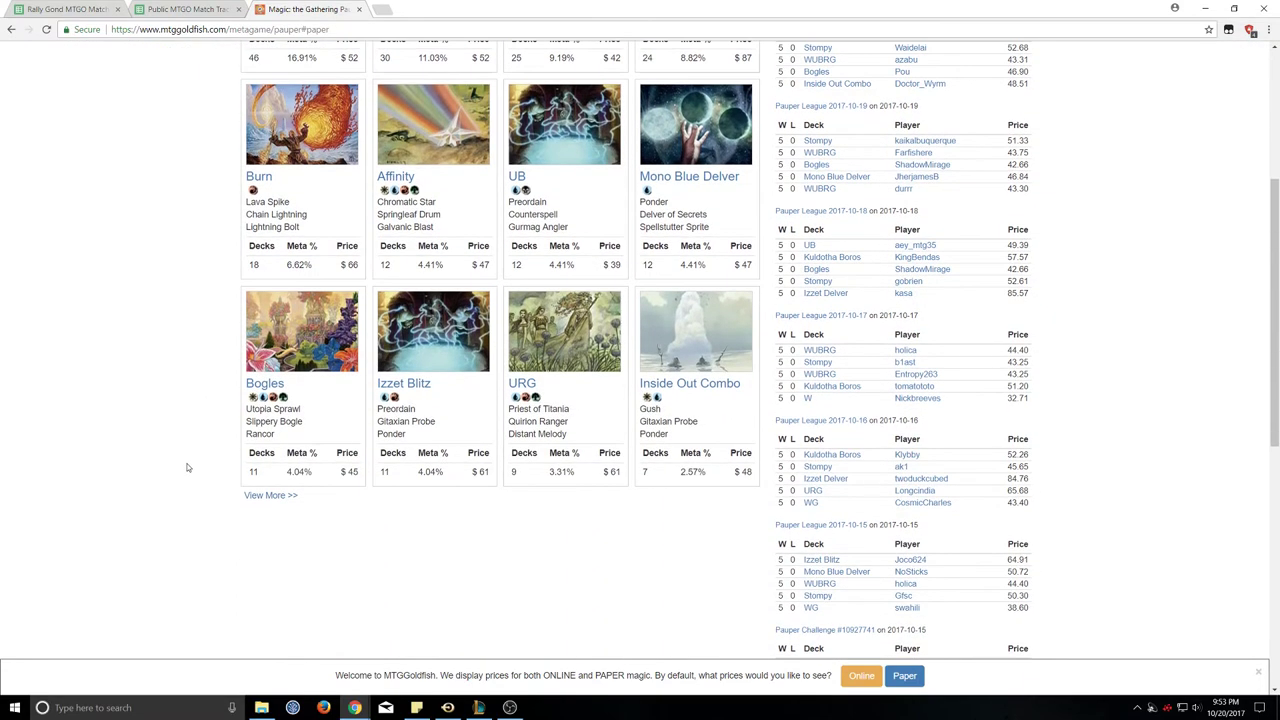
{"action": "scroll", "coordinate": [186, 467], "scroll_direction": "up", "scroll_amount": 3}
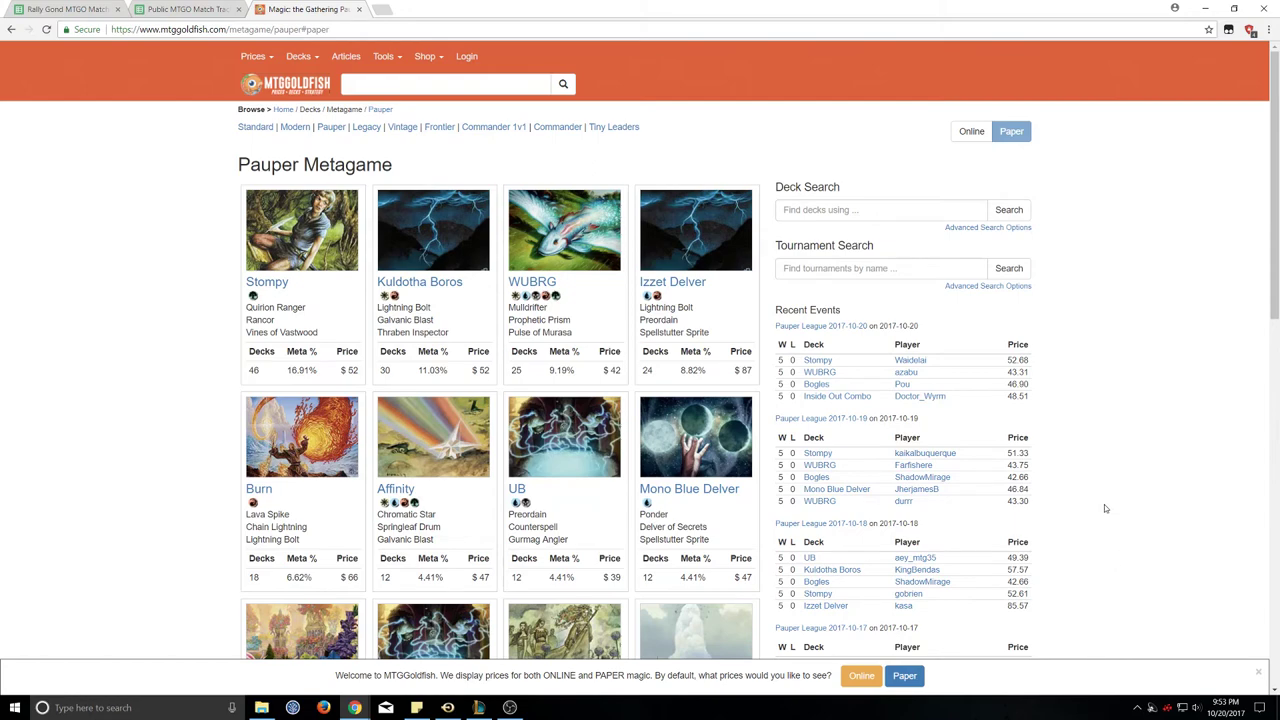
{"action": "scroll", "coordinate": [1105, 508], "scroll_direction": "down", "scroll_amount": 15}
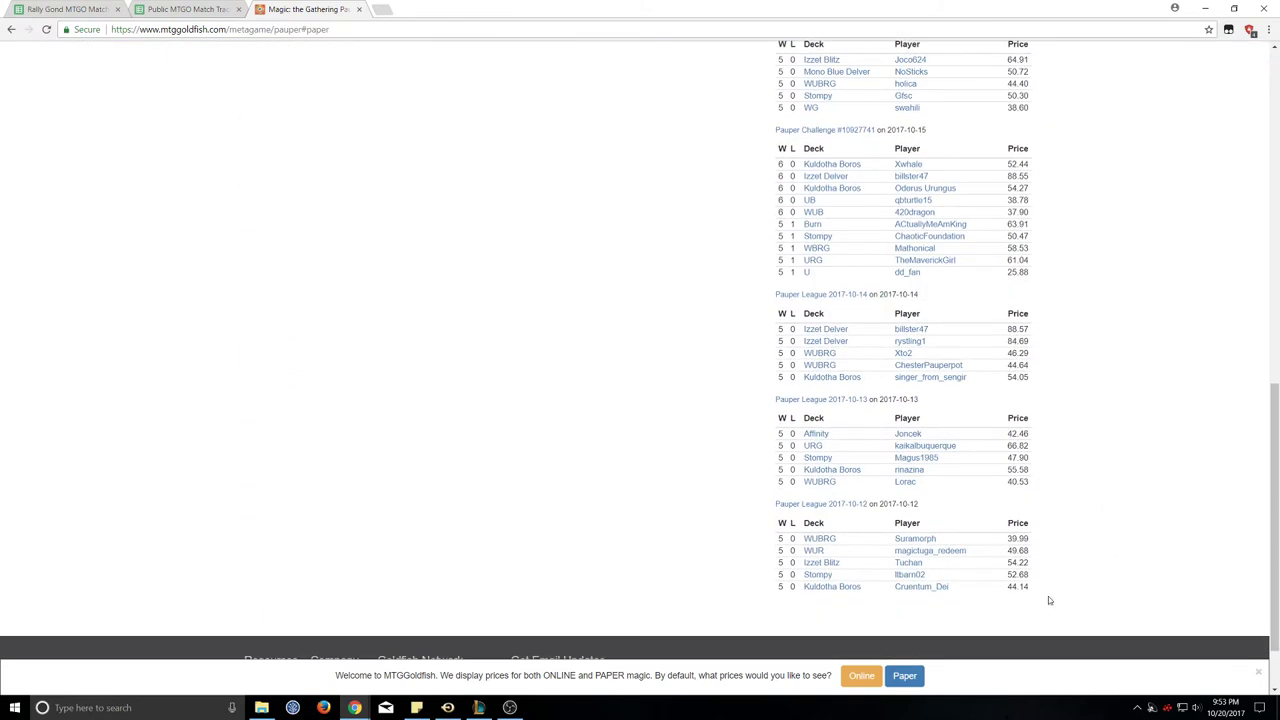
{"action": "scroll", "coordinate": [1162, 543], "scroll_direction": "up", "scroll_amount": 15}
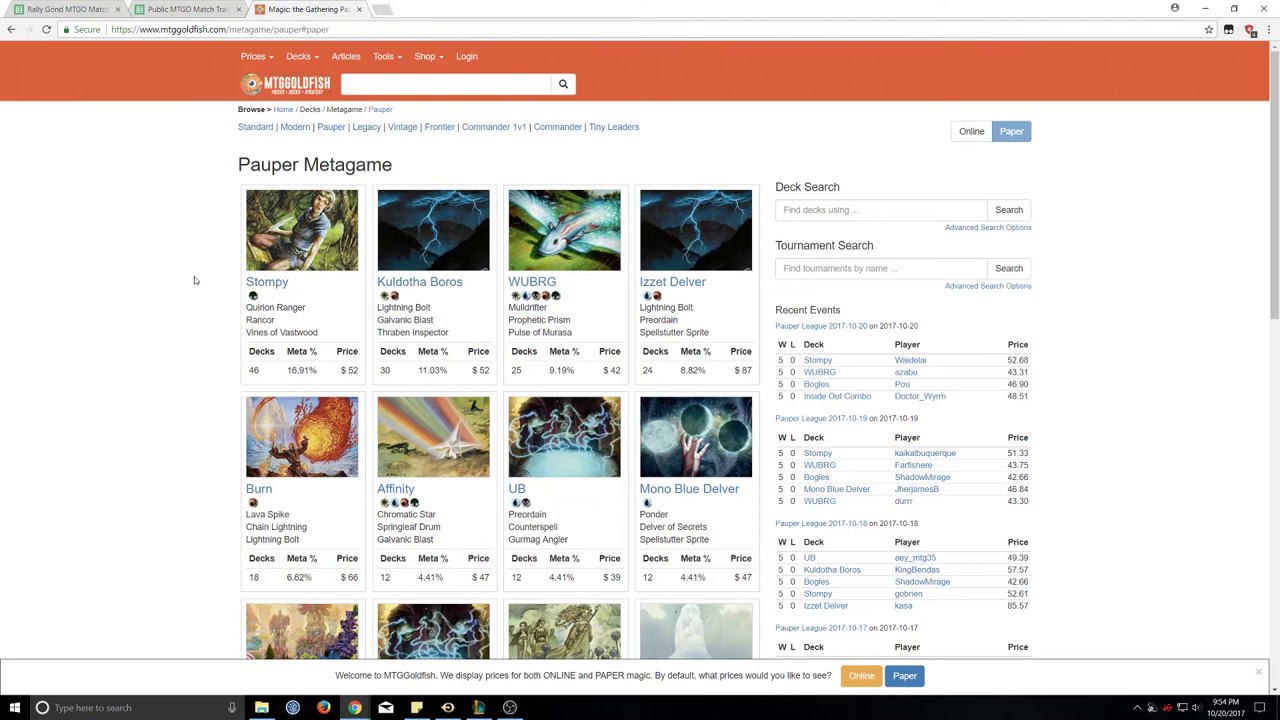
Switch to the Public MTGO Match Tracker spreadsheet.
{"action": "left_click", "coordinate": [185, 10]}
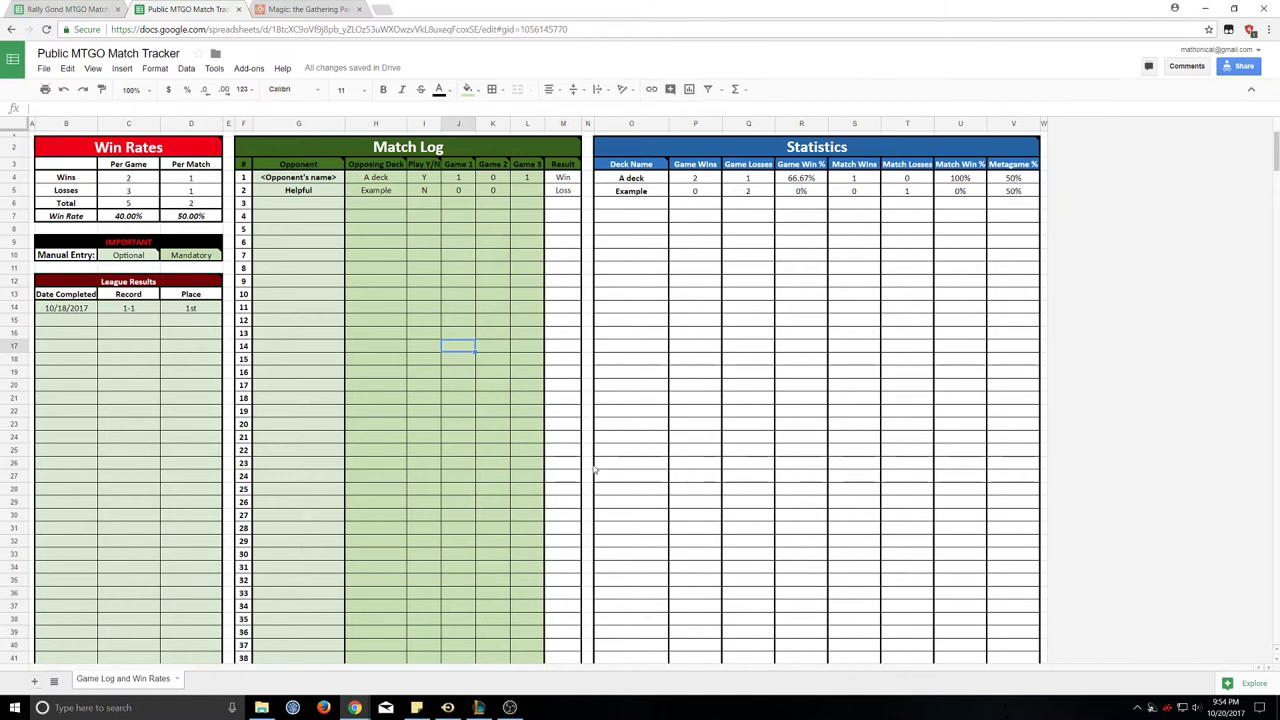
Log row 3: opponent's name, Izzet Delver, on the play Y, games 1-0-0.
{"action": "left_click", "coordinate": [382, 205]}
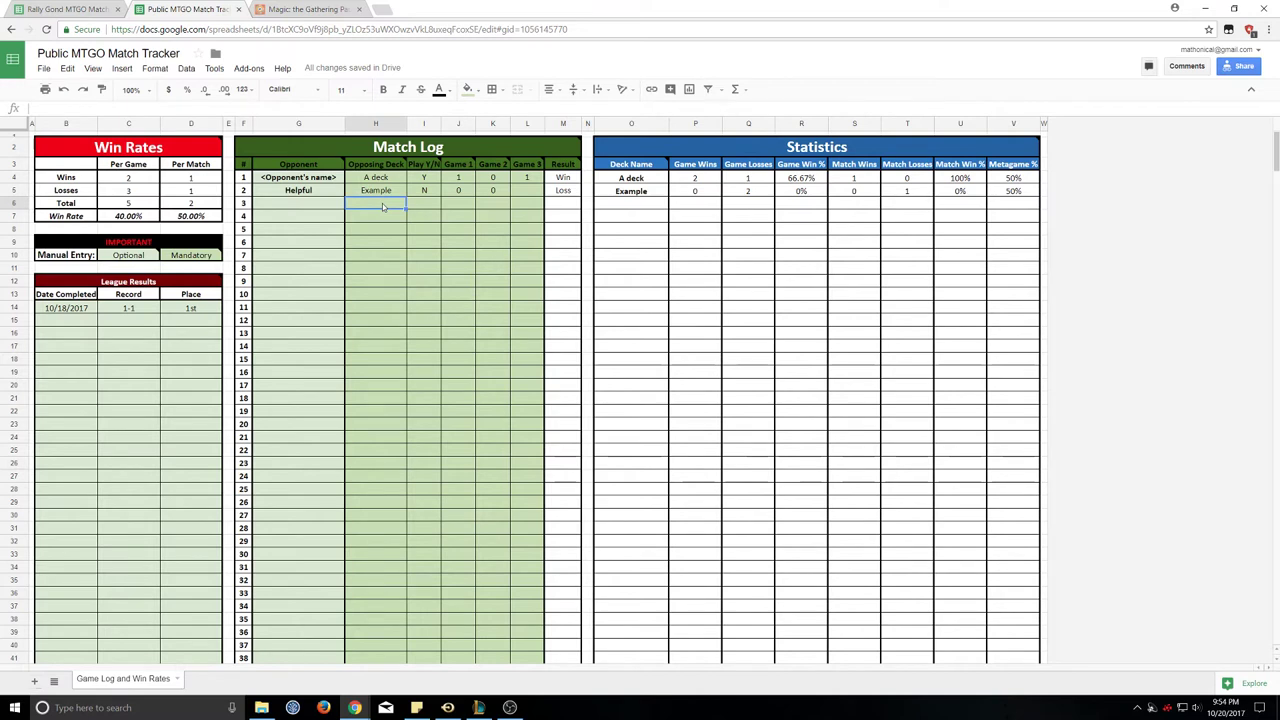
{"action": "type", "text": "Izzet D"}
{"action": "type", "text": "elver"}
{"action": "left_click", "coordinate": [424, 203]}
{"action": "type", "text": "Y"}
{"action": "left_click", "coordinate": [465, 207]}
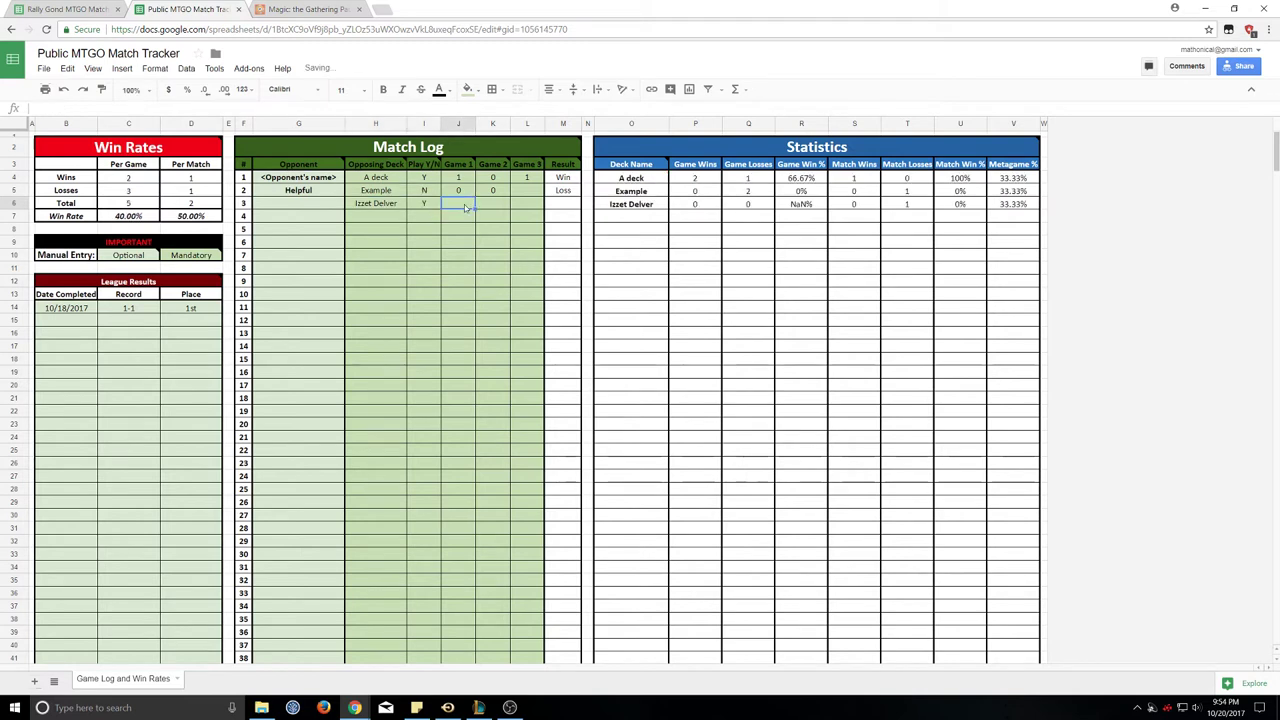
{"action": "type", "text": "1"}
{"action": "left_click", "coordinate": [493, 203]}
{"action": "type", "text": "0"}
{"action": "left_click", "coordinate": [530, 206]}
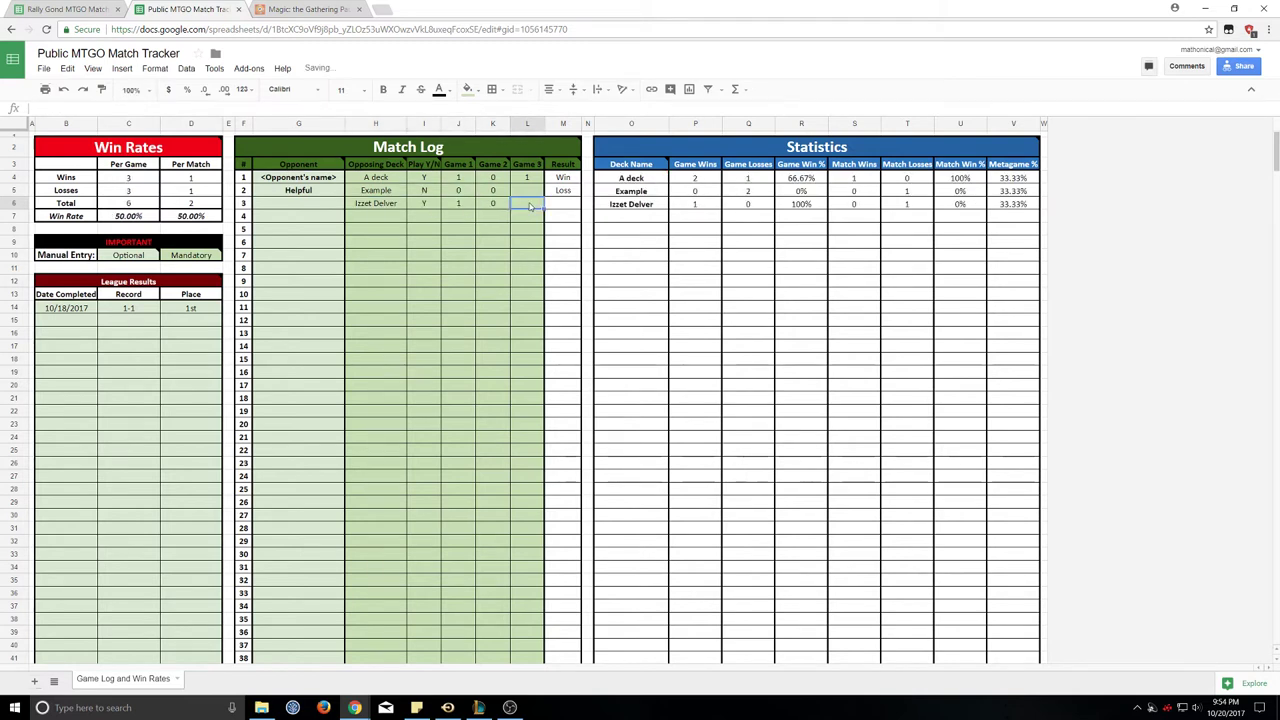
{"action": "type", "text": "0"}
{"action": "key", "text": "Return"}
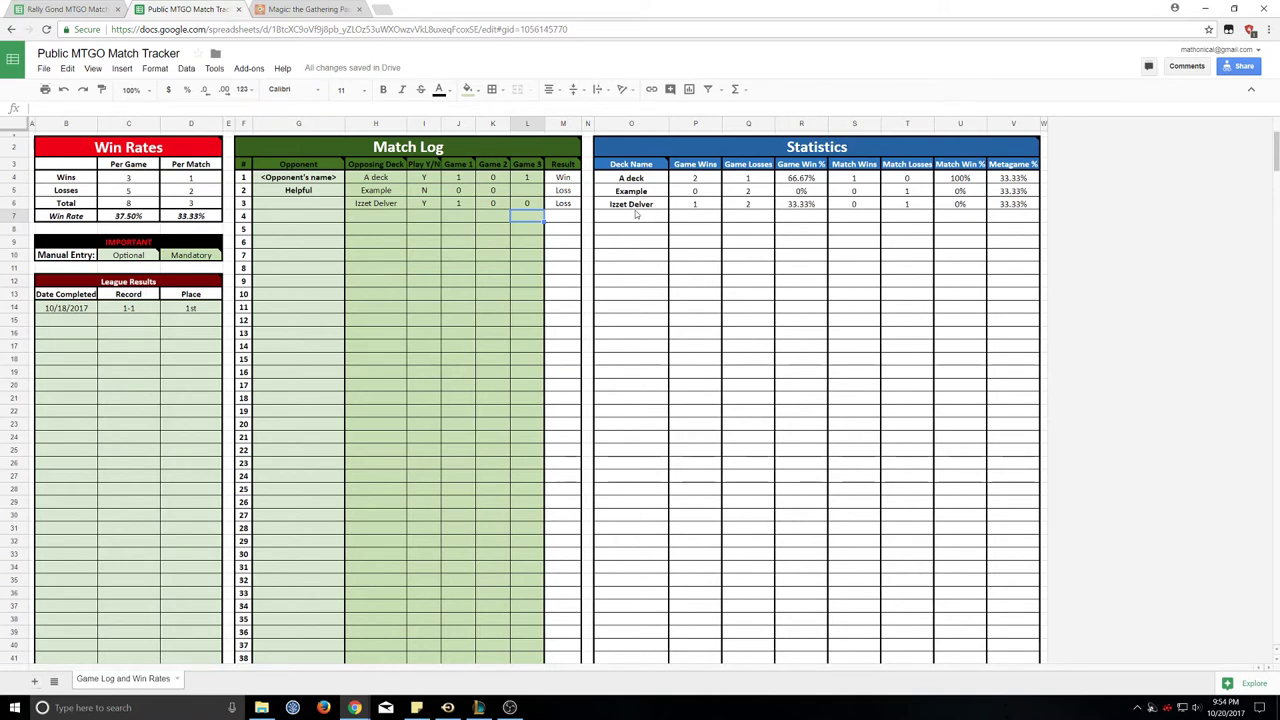
{"action": "left_click", "coordinate": [317, 207]}
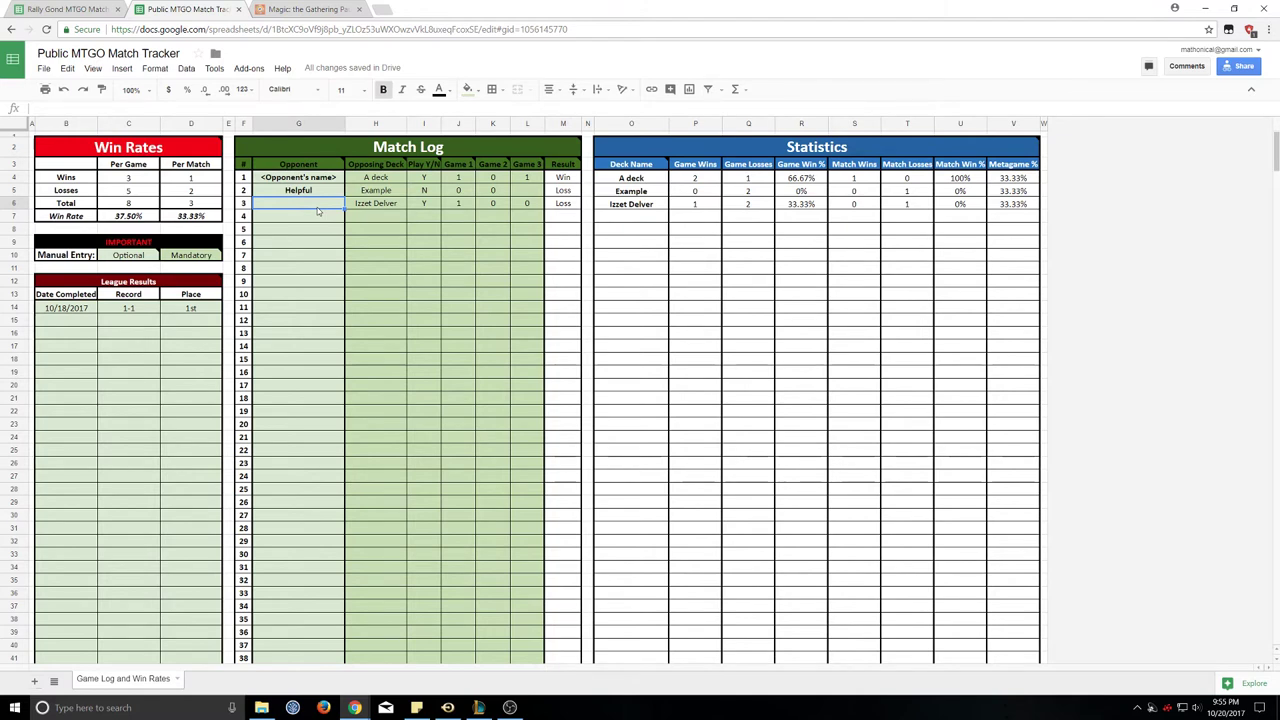
{"action": "type", "text": "Bob"}
{"action": "type", "text": "xxx"}
{"action": "left_click", "coordinate": [335, 233]}
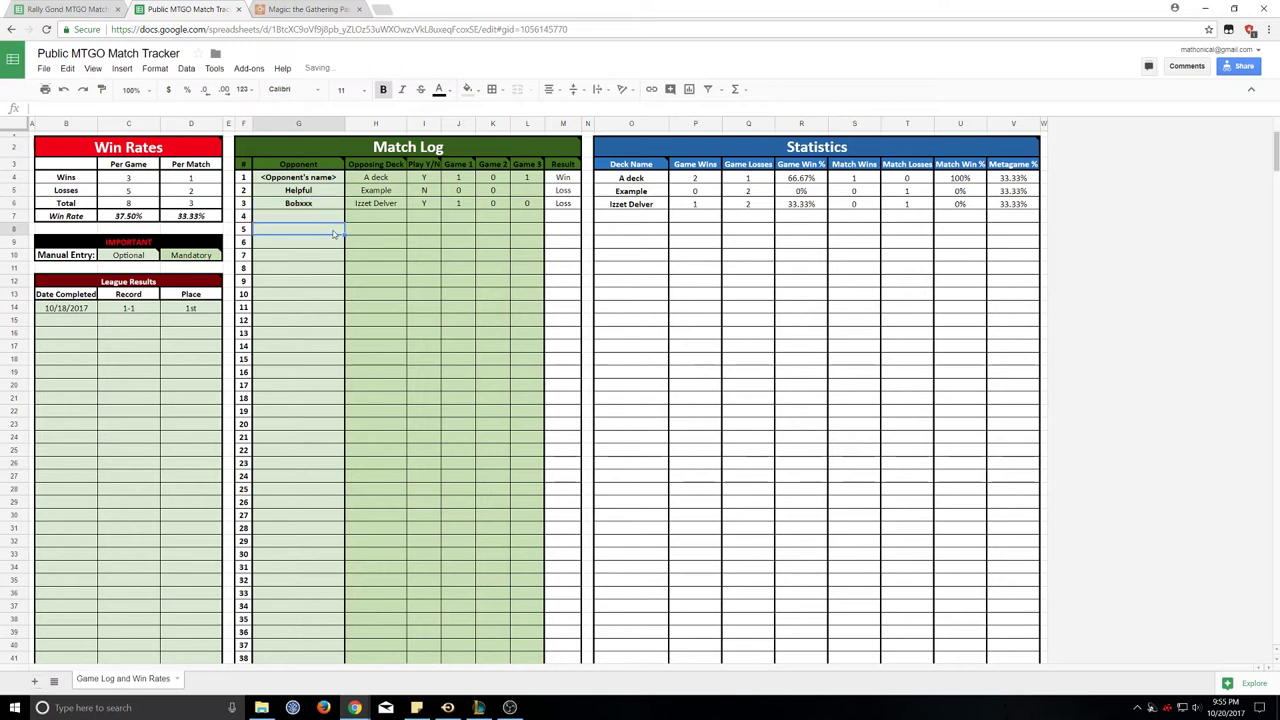
Log row 4: Izzet Delver, on the play N, games 0-1-1.
{"action": "left_click", "coordinate": [390, 221]}
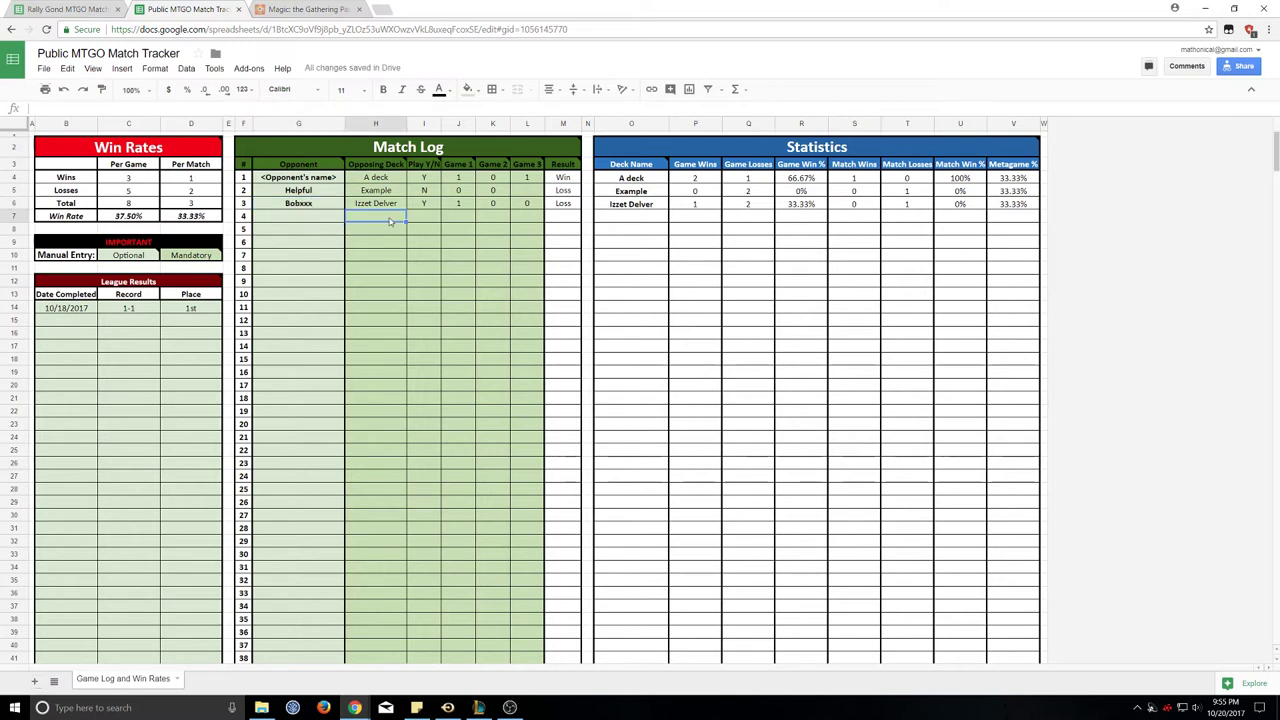
{"action": "type", "text": "Izzet De"}
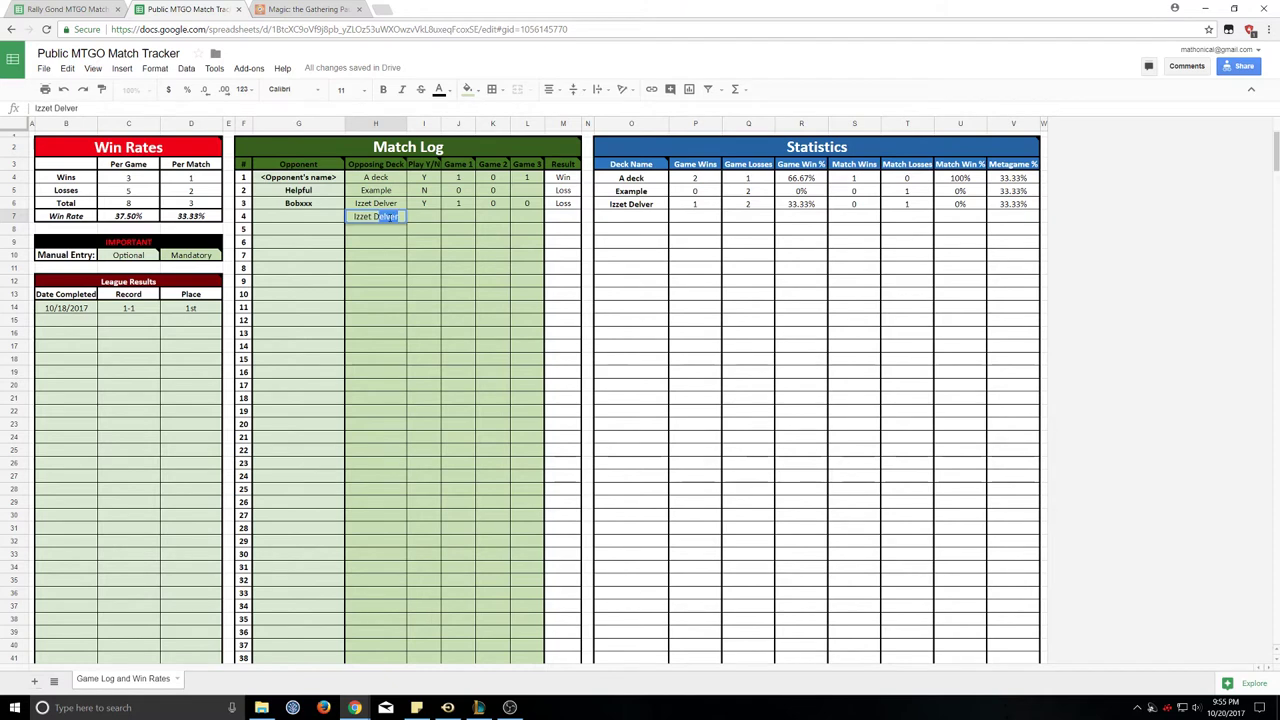
{"action": "key", "text": "Tab"}
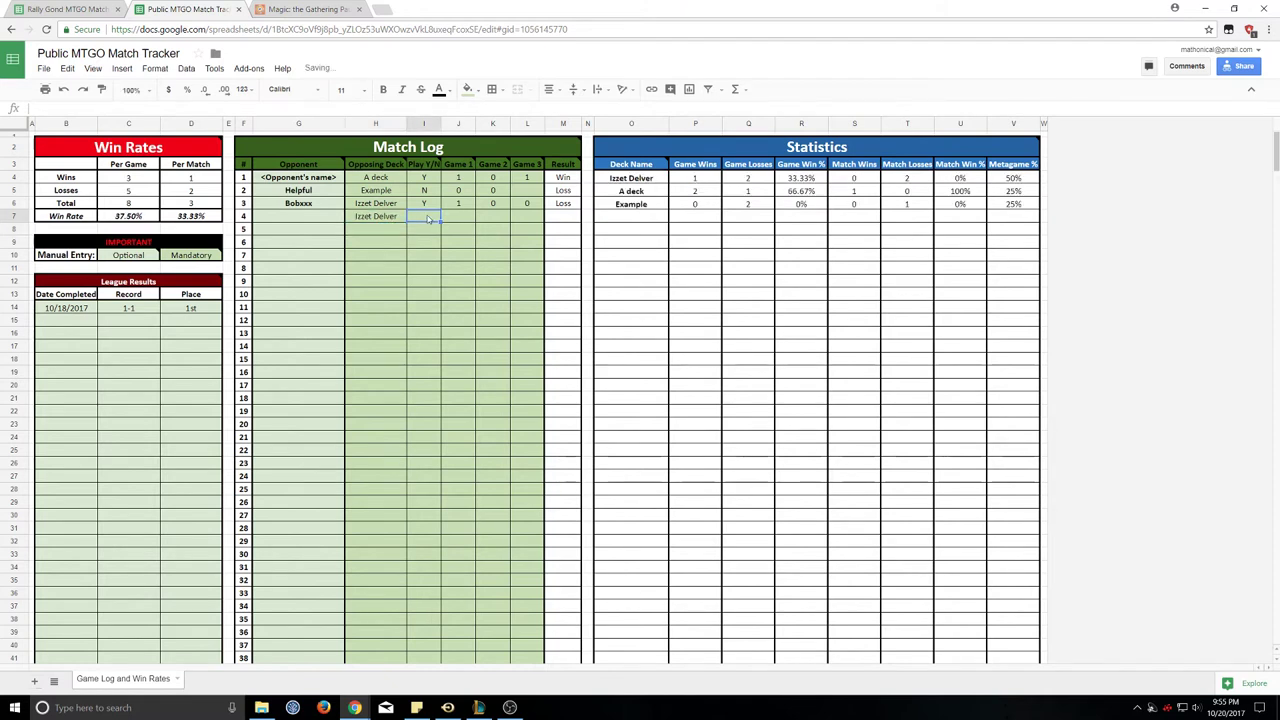
{"action": "type", "text": "N"}
{"action": "key", "text": "Tab"}
{"action": "type", "text": "0"}
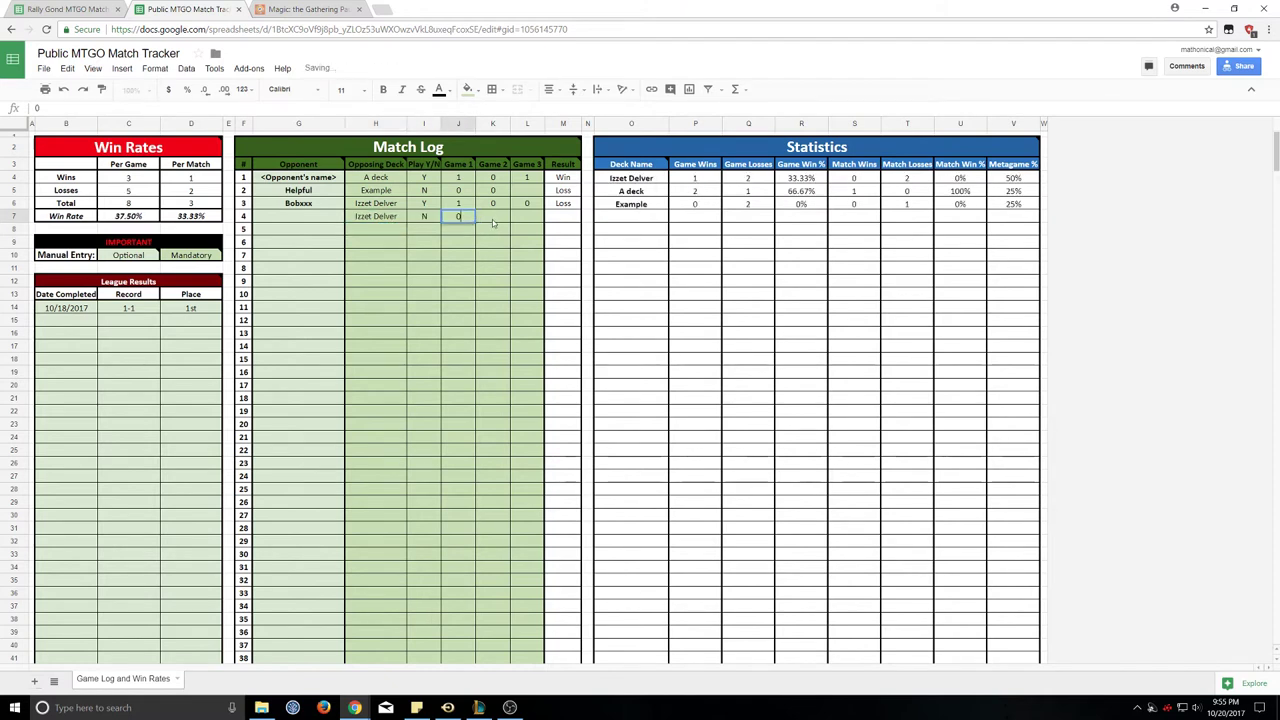
{"action": "key", "text": "Tab"}
{"action": "type", "text": "1"}
{"action": "key", "text": "Tab"}
{"action": "type", "text": "1"}
{"action": "left_click", "coordinate": [492, 242]}
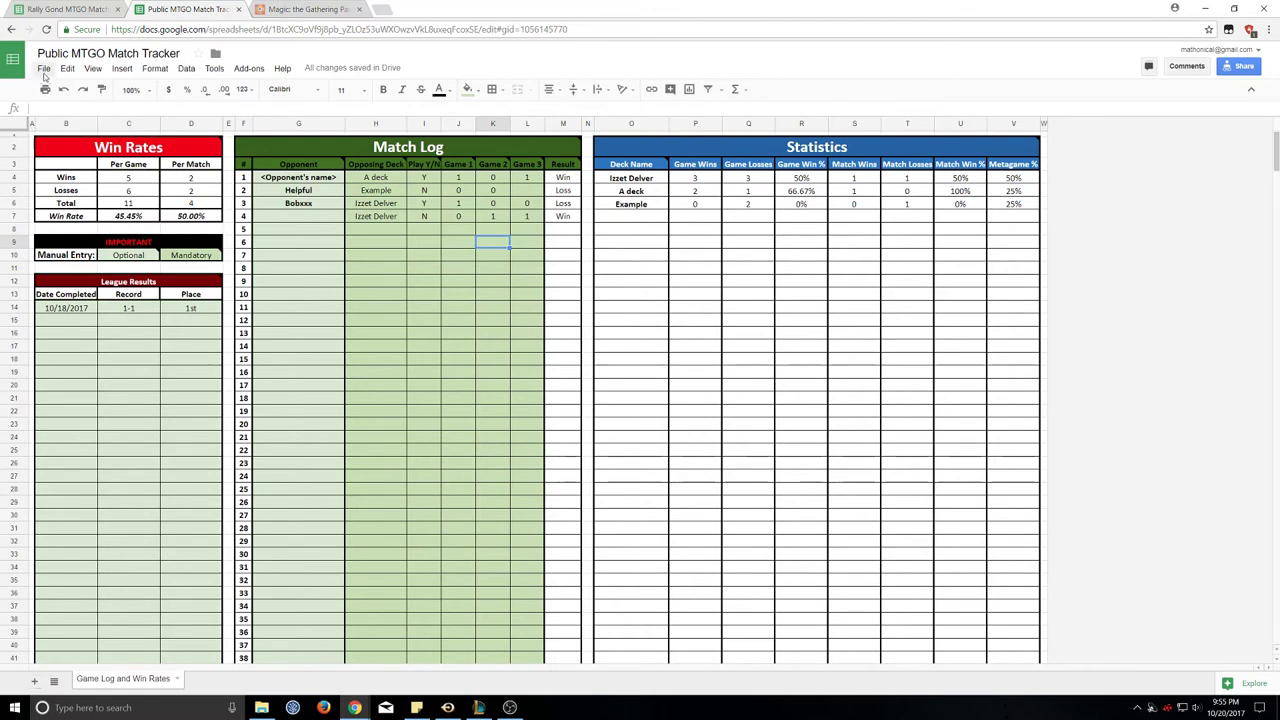
{"action": "left_click", "coordinate": [44, 70]}
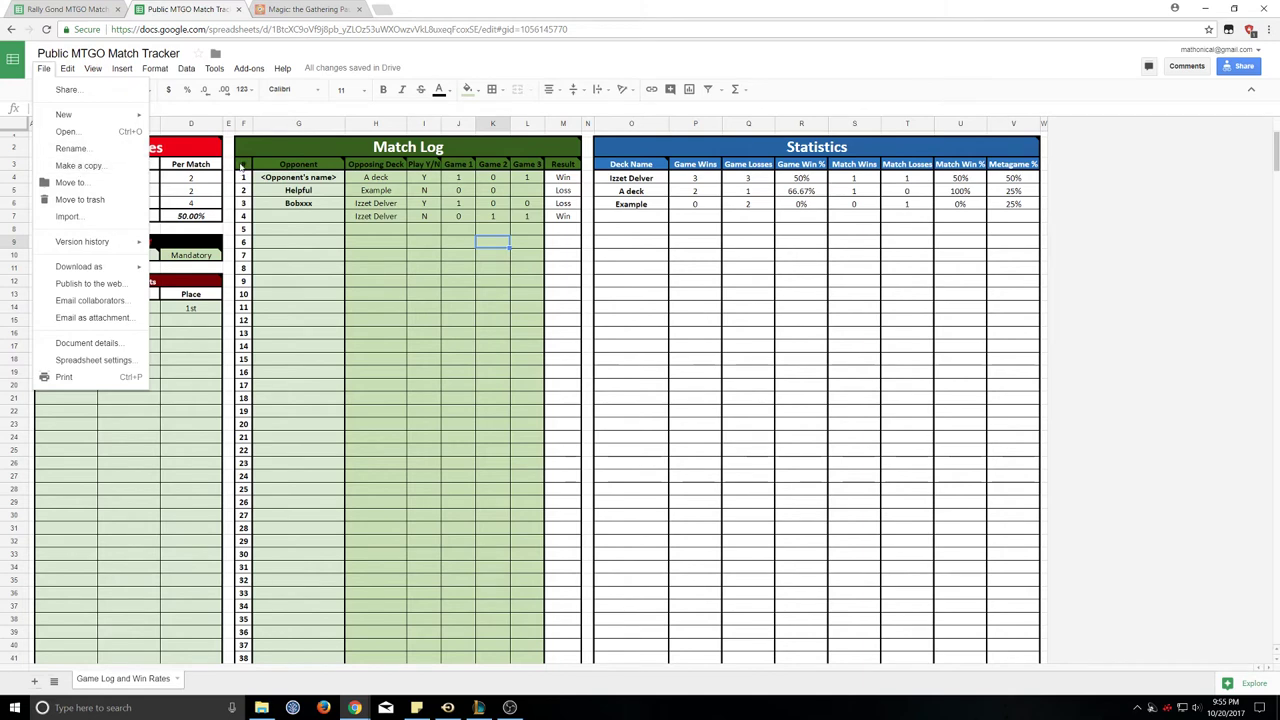
{"action": "left_click", "coordinate": [430, 270]}
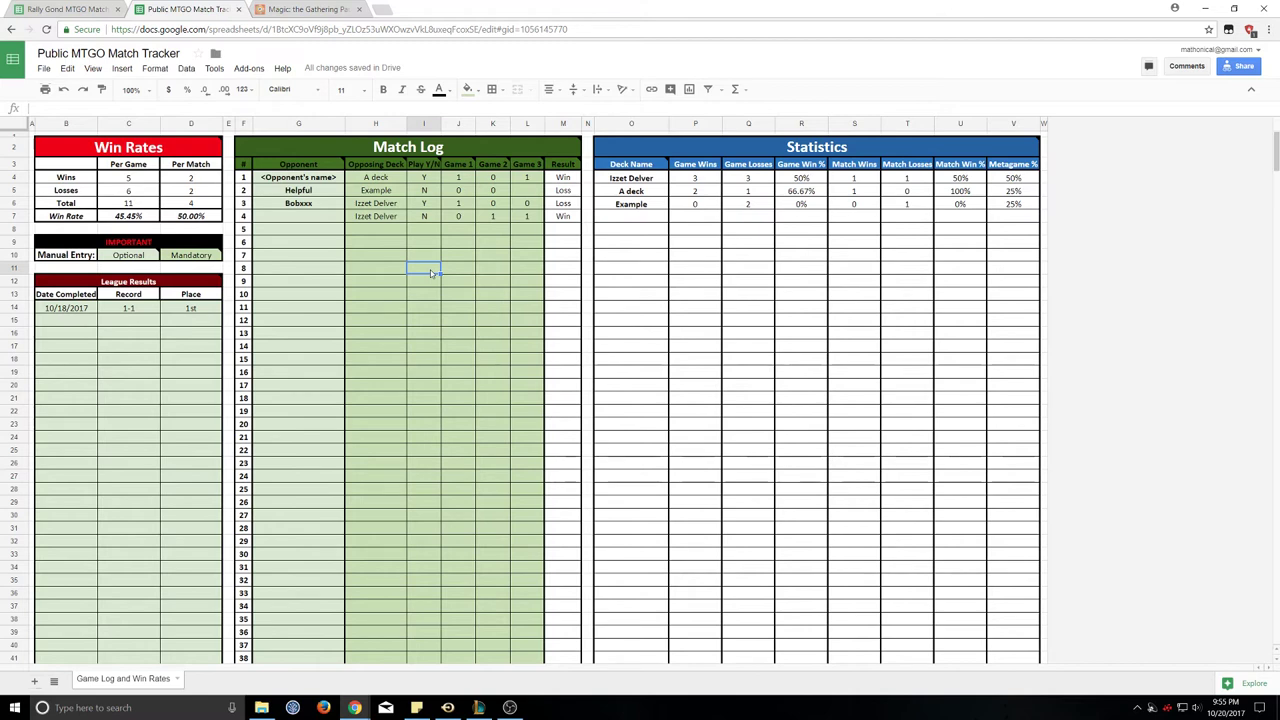
{"action": "scroll", "coordinate": [430, 272], "scroll_direction": "down", "scroll_amount": 10}
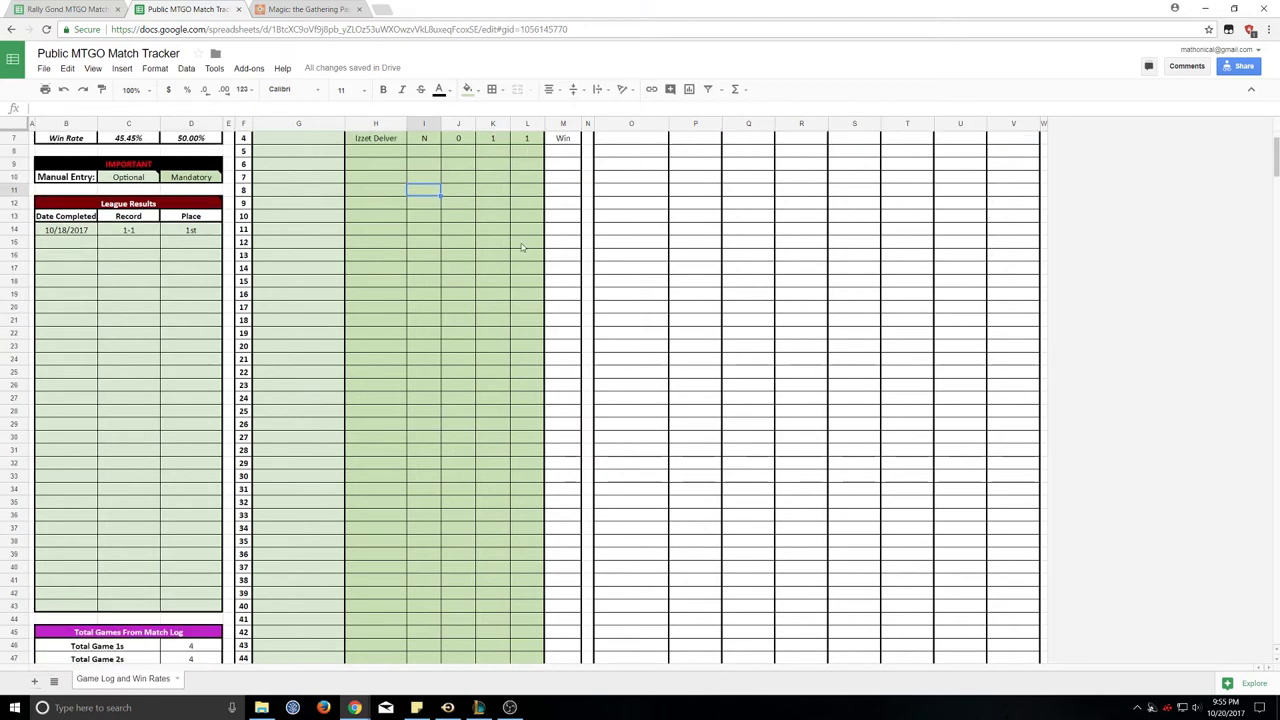
{"action": "scroll", "coordinate": [570, 356], "scroll_direction": "down", "scroll_amount": 1}
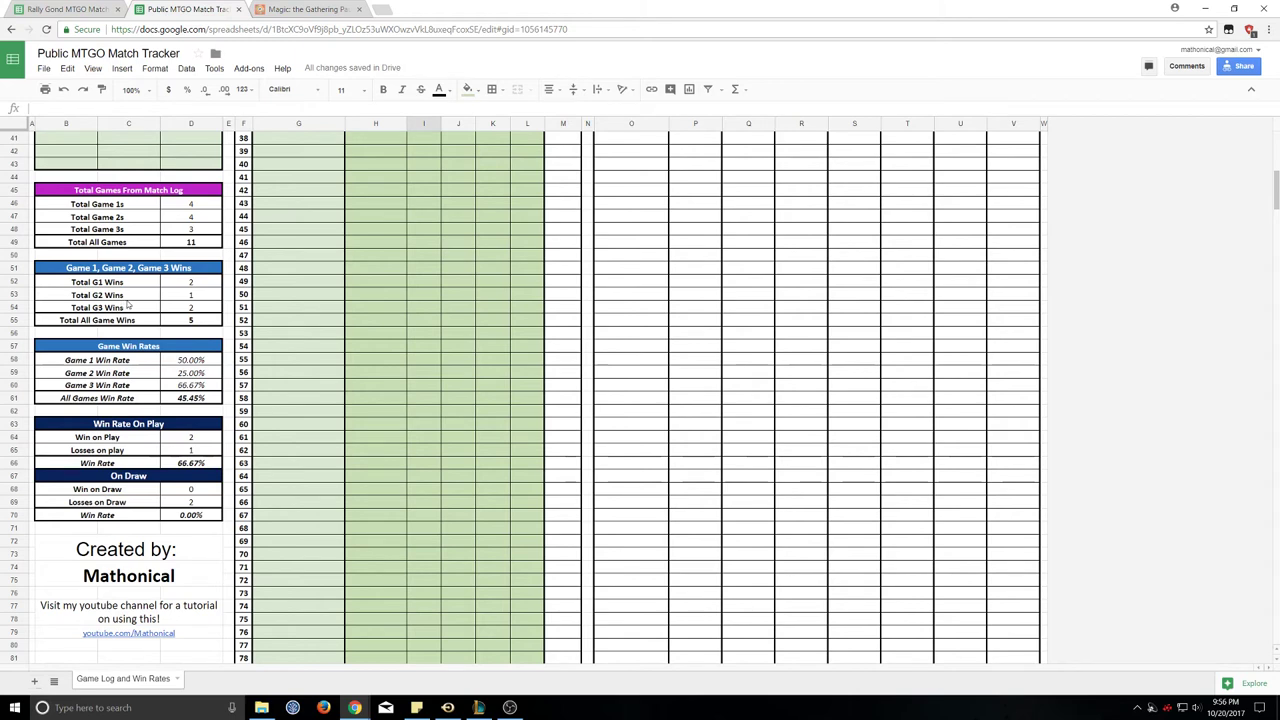
{"action": "scroll", "coordinate": [330, 346], "scroll_direction": "up", "scroll_amount": 8}
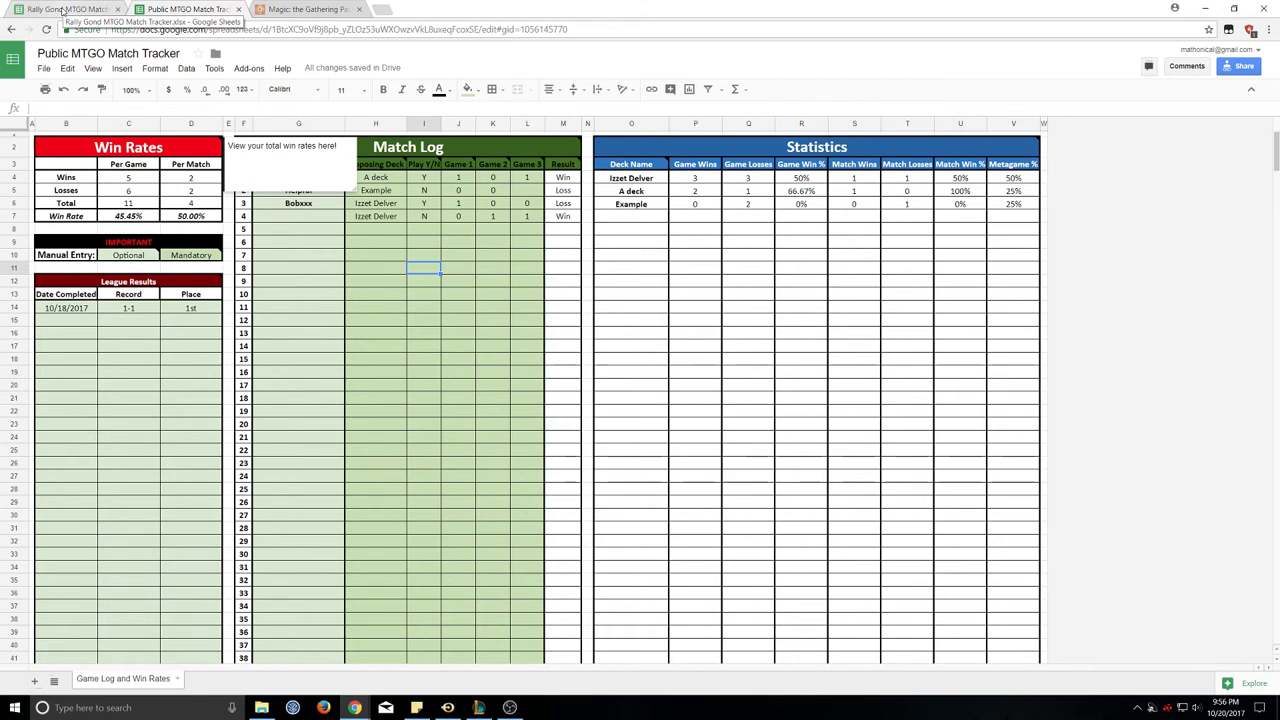
Switch to the Rally Gond MTGO Match Tracker and dismiss the cell note popup.
{"action": "left_click", "coordinate": [63, 11]}
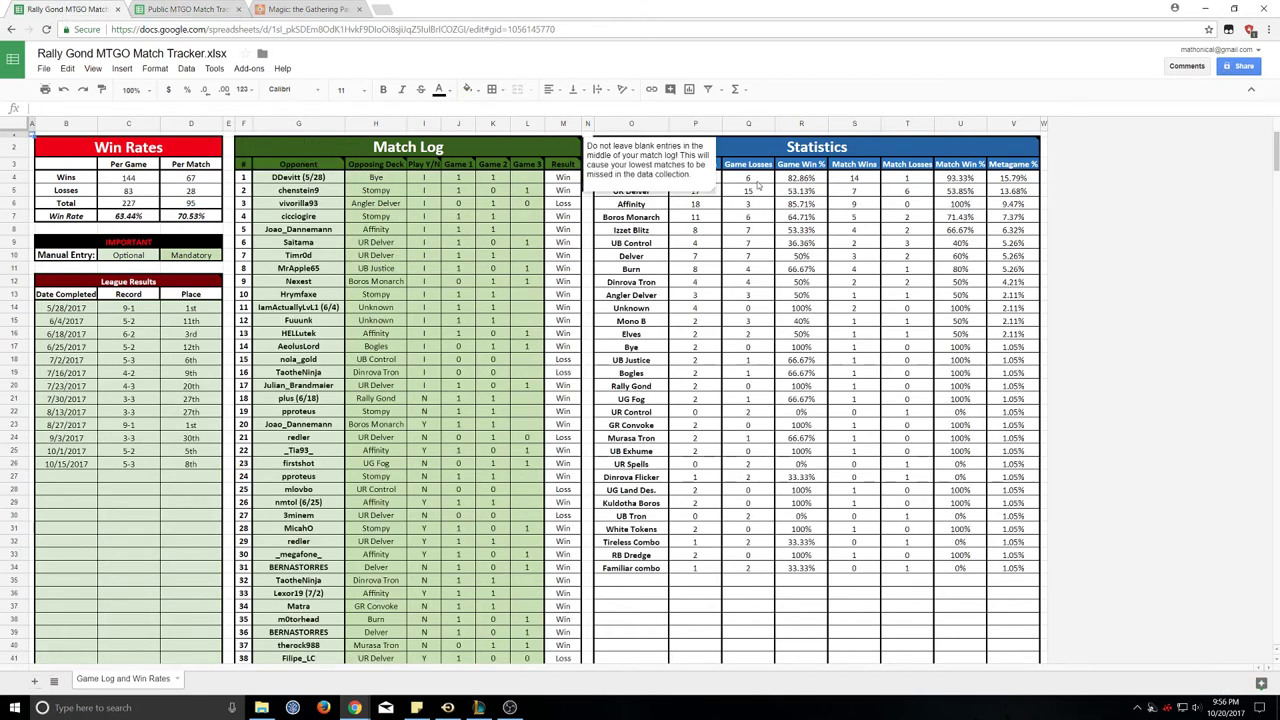
{"action": "left_click", "coordinate": [647, 593]}
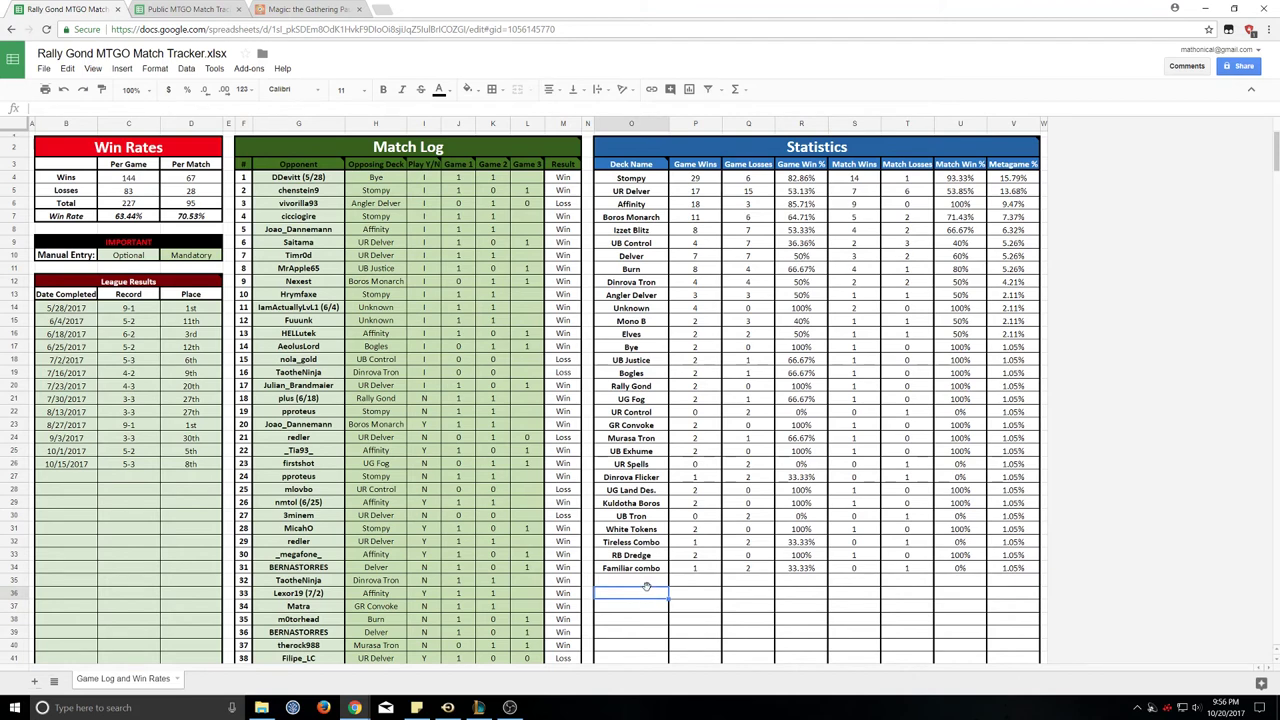